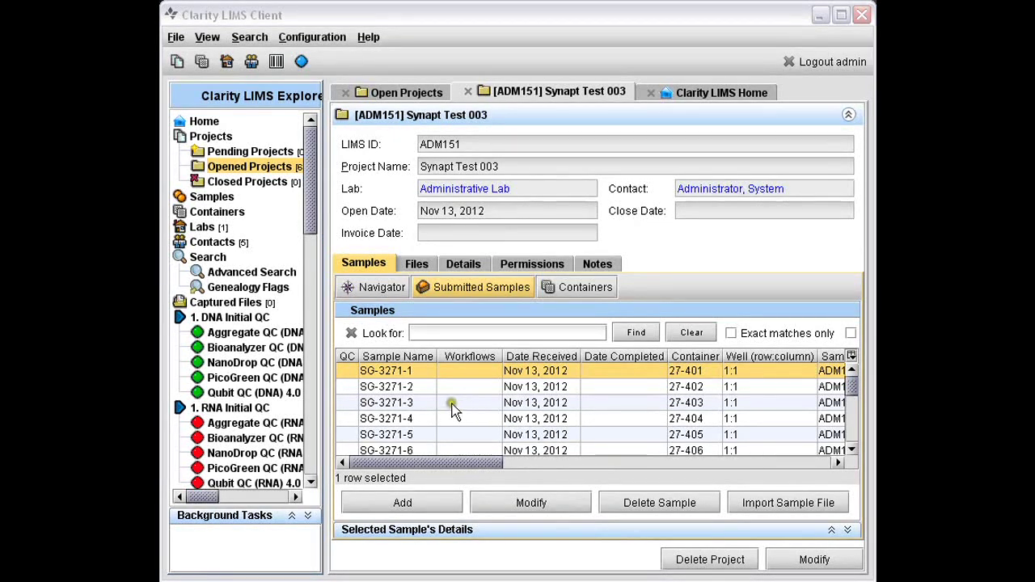
# Open sample SG-3271-1 from the Synapt Test 003 project's Samples tab in its own tab
pyautogui.doubleClick(412, 374)
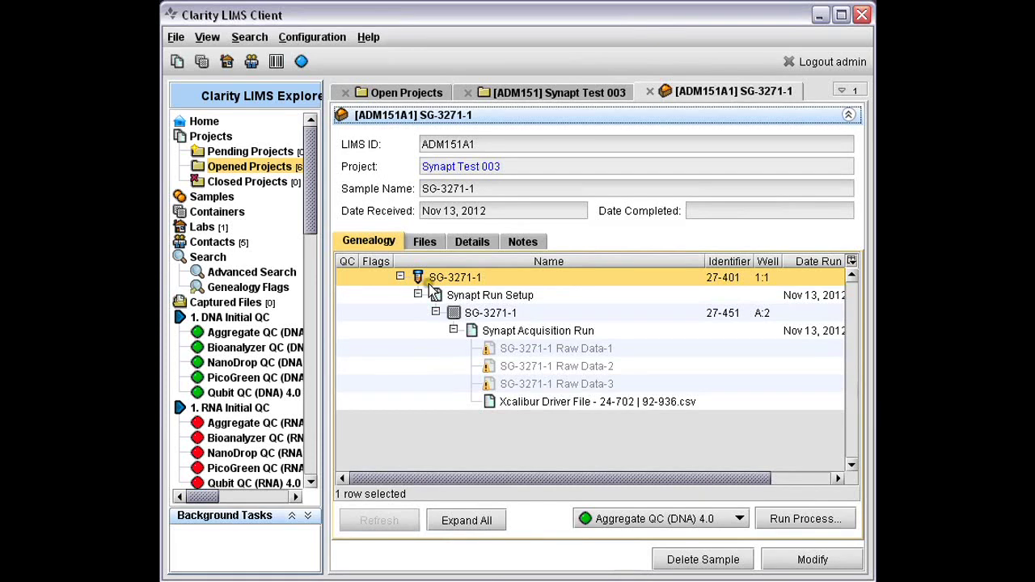
# Copy sample SG-3271-1's LIMS ID from the Genealogy tab to the clipboard
pyautogui.rightClick(510, 281)
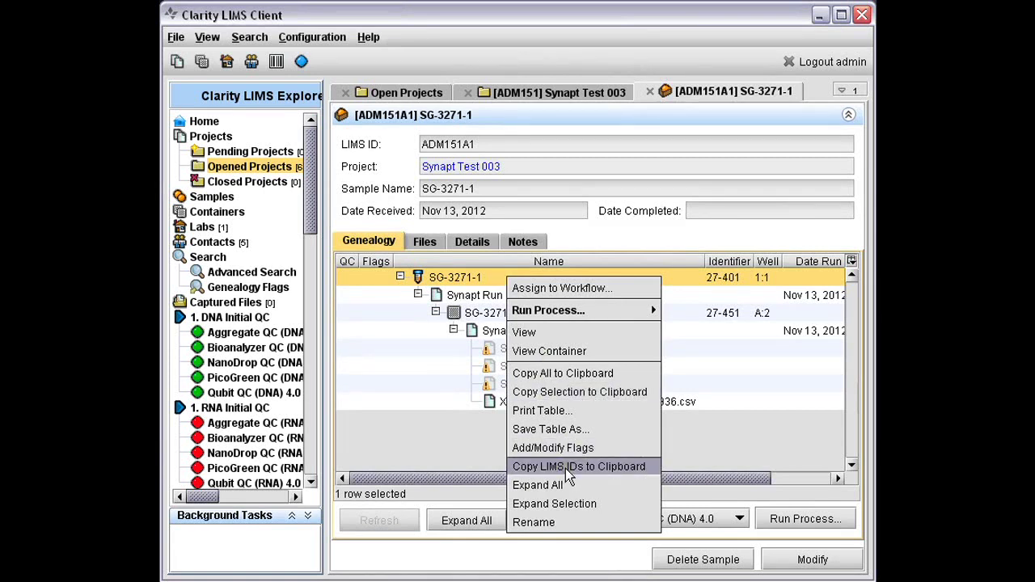
pyautogui.click(566, 468)
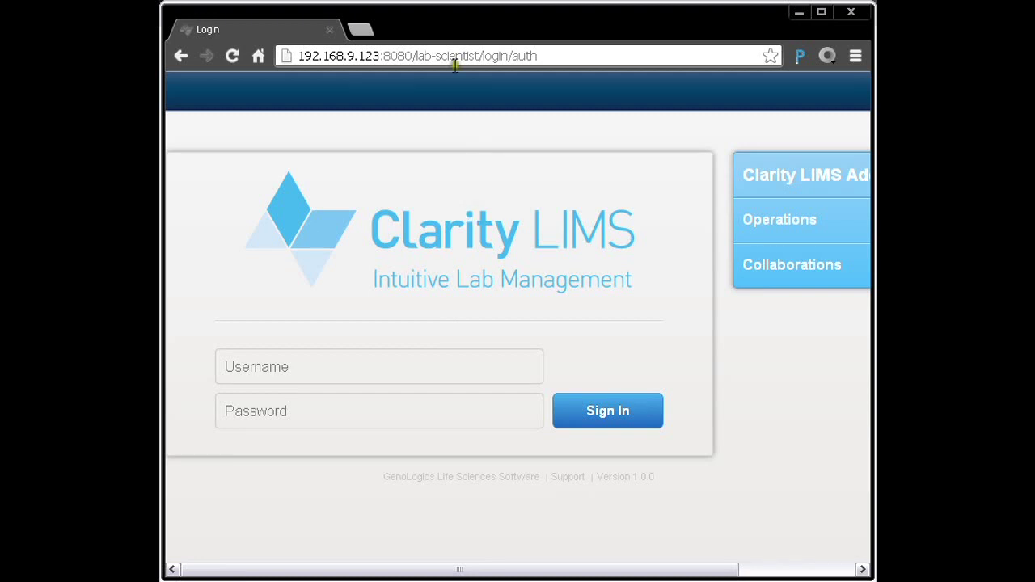
# Replace the lab-scientist/login/auth path with api/v2 so the browser loads 192.168.9.123:8080/api/v2
pyautogui.click(428, 56)
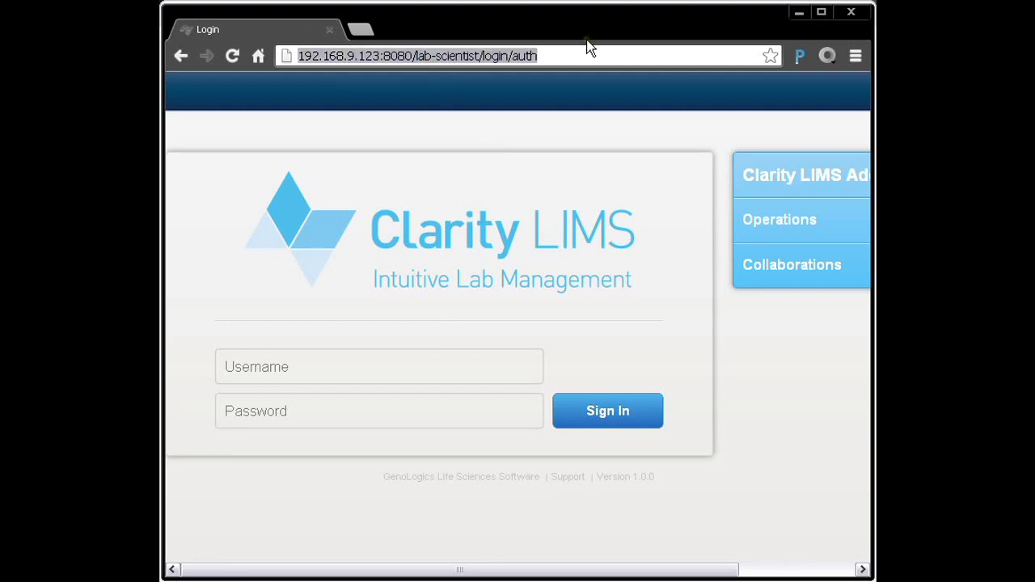
pyautogui.click(590, 49)
pyautogui.hotkey('shift', 'Left')
pyautogui.hotkey('shift', 'Left')
pyautogui.hotkey('shift', 'Left')
pyautogui.hotkey('shift', 'Left')
pyautogui.hotkey('shift', 'Left')
pyautogui.hotkey('shift', 'Left')
pyautogui.hotkey('shift', 'Left')
pyautogui.hotkey('shift', 'Left')
pyautogui.hotkey('shift', 'Left')
pyautogui.hotkey('shift', 'Left')
pyautogui.hotkey('shift', 'Left')
pyautogui.hotkey('shift', 'Left')
pyautogui.hotkey('shift', 'Left')
pyautogui.hotkey('shift', 'Left')
pyautogui.hotkey('shift', 'Left')
pyautogui.hotkey('shift', 'Left')
pyautogui.hotkey('shift', 'Left')
pyautogui.hotkey('shift', 'Left')
pyautogui.hotkey('shift', 'Left')
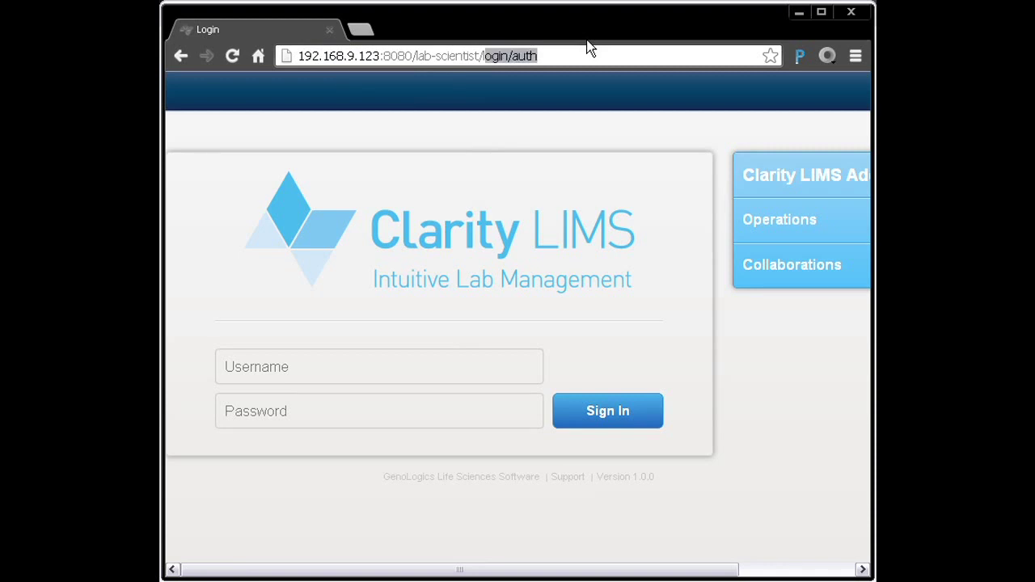
pyautogui.hotkey('shift', 'Left')
pyautogui.hotkey('shift', 'Left')
pyautogui.hotkey('shift', 'Left')
pyautogui.hotkey('shift', 'Left')
pyautogui.hotkey('shift', 'Left')
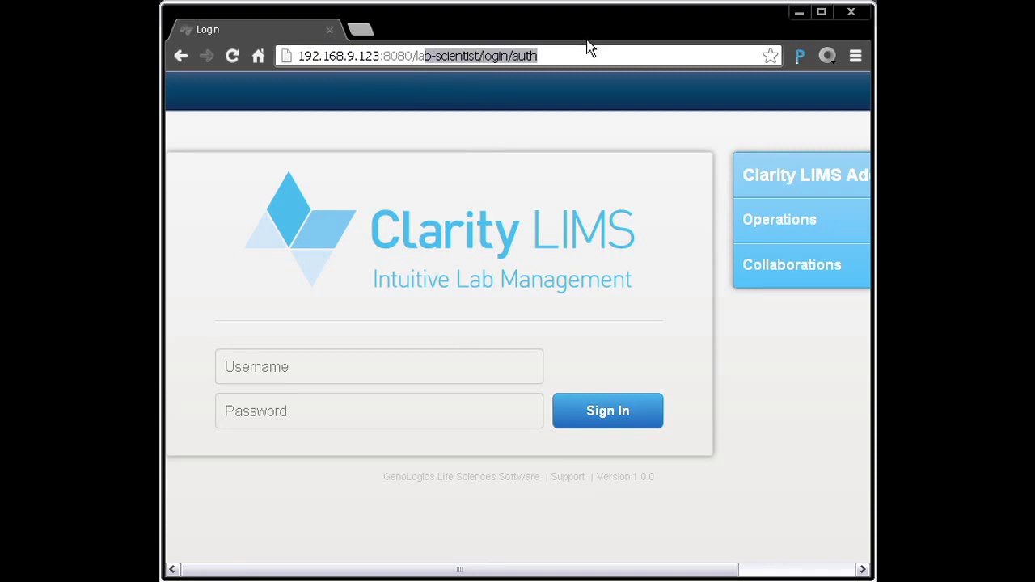
pyautogui.write('api')
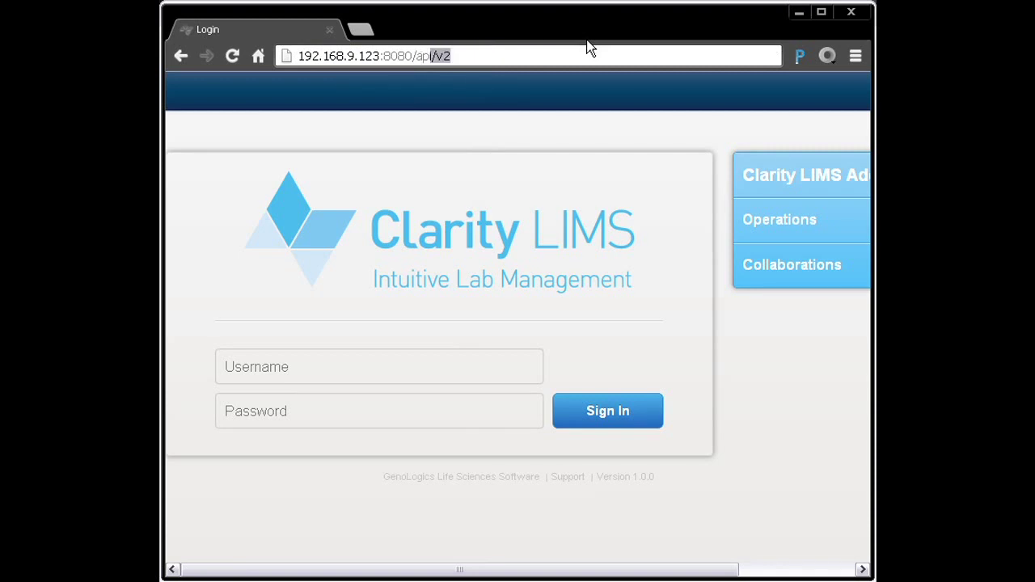
pyautogui.write('/v2')
pyautogui.press('Return')
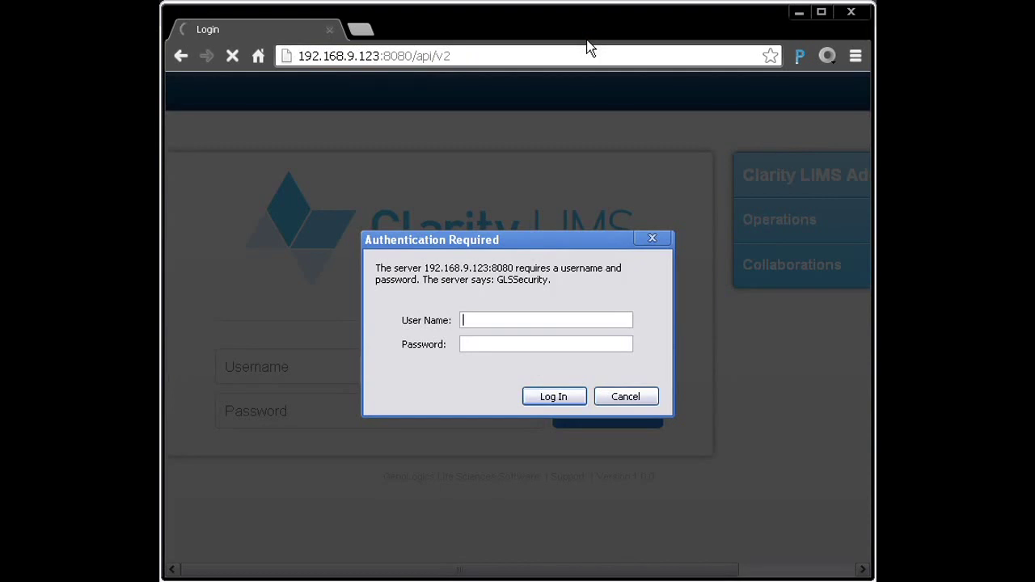
# Authenticate with the administrator user name and password to reach the REST API v2 index
pyautogui.write('admin')
pyautogui.press('Tab')
pyautogui.write('********')
pyautogui.press('Return')
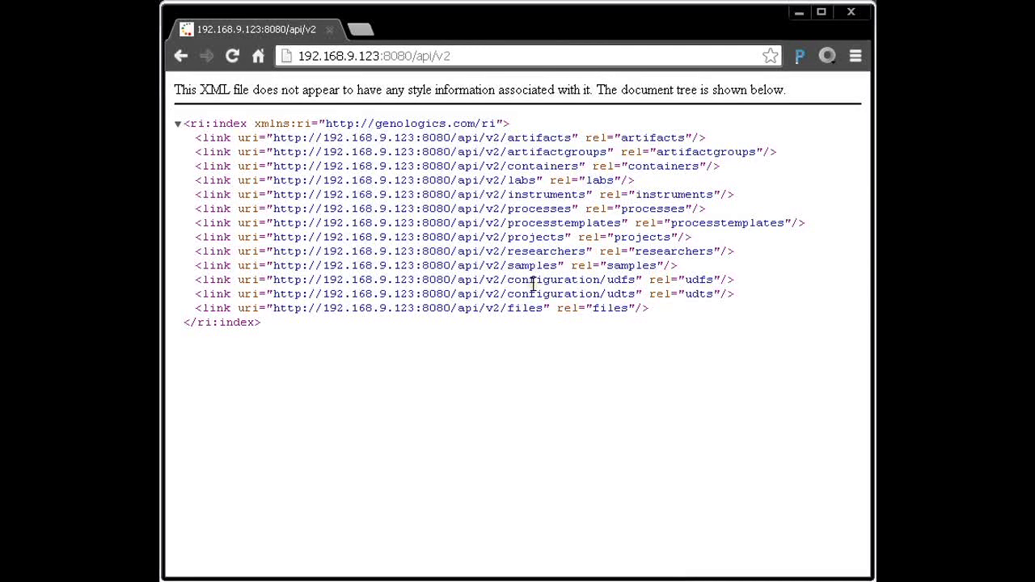
# Load the XML record for sample ADM151A1 by appending /samples/ADM151A1 to the API URL
pyautogui.click(466, 53)
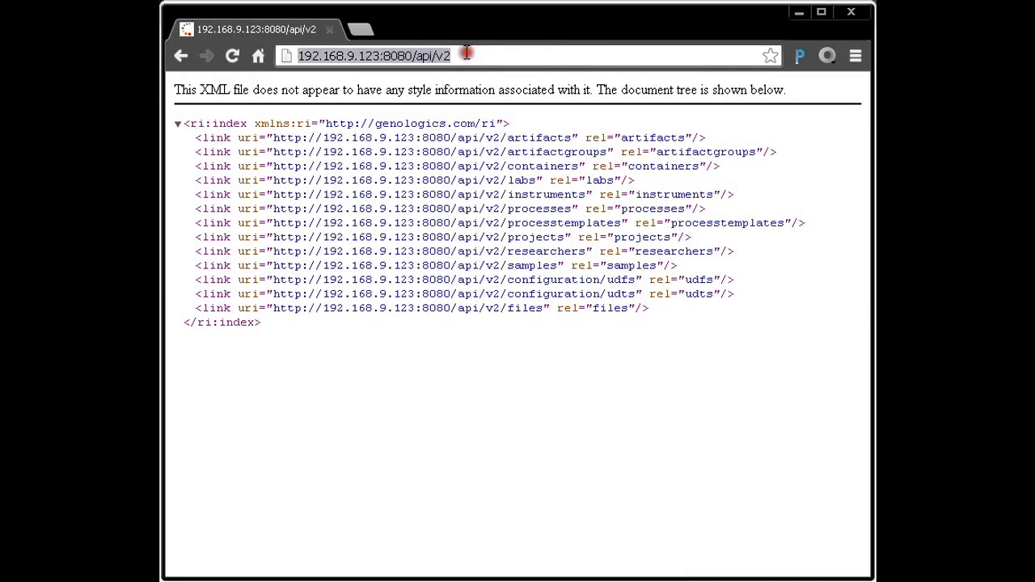
pyautogui.click(466, 52)
pyautogui.write('/')
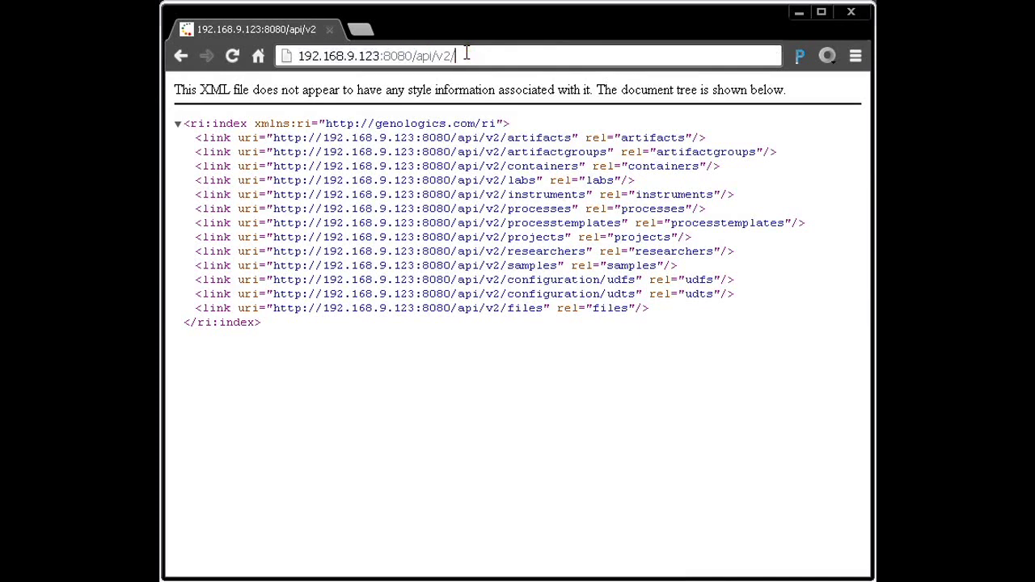
pyautogui.write('samples/ADM151A1')
pyautogui.press('Return')
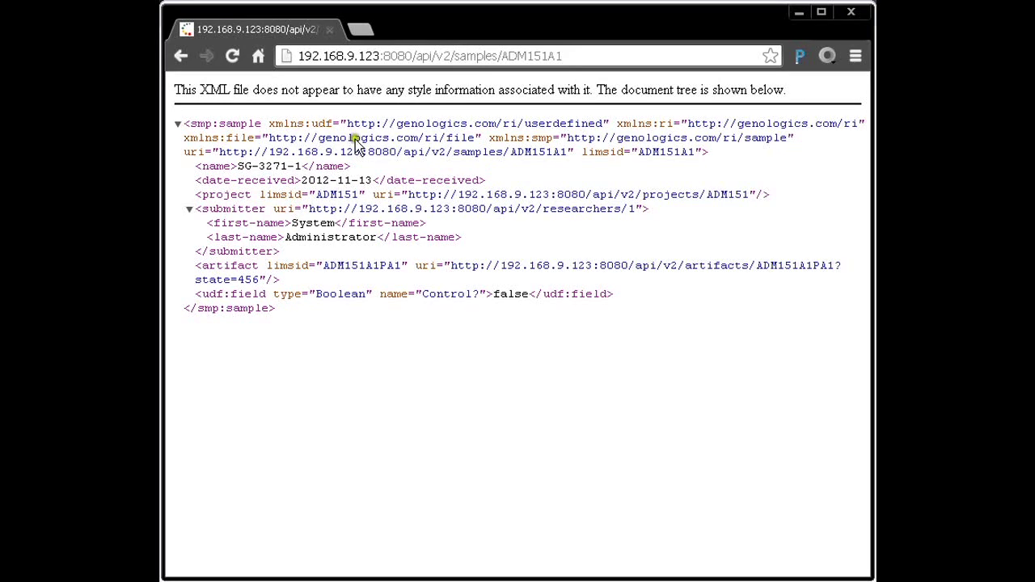
# Highlight the <name> line showing SG-3271-1, then return to the Clarity LIMS Client
pyautogui.click(361, 172)
pyautogui.moveTo(361, 171); pyautogui.dragTo(192, 168)
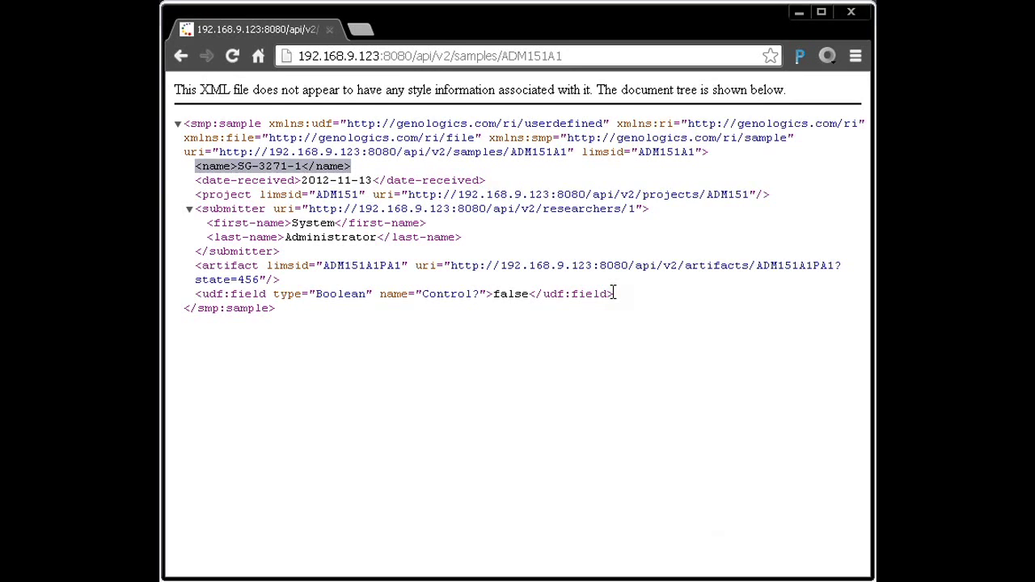
pyautogui.hotkey('alt', 'Tab')
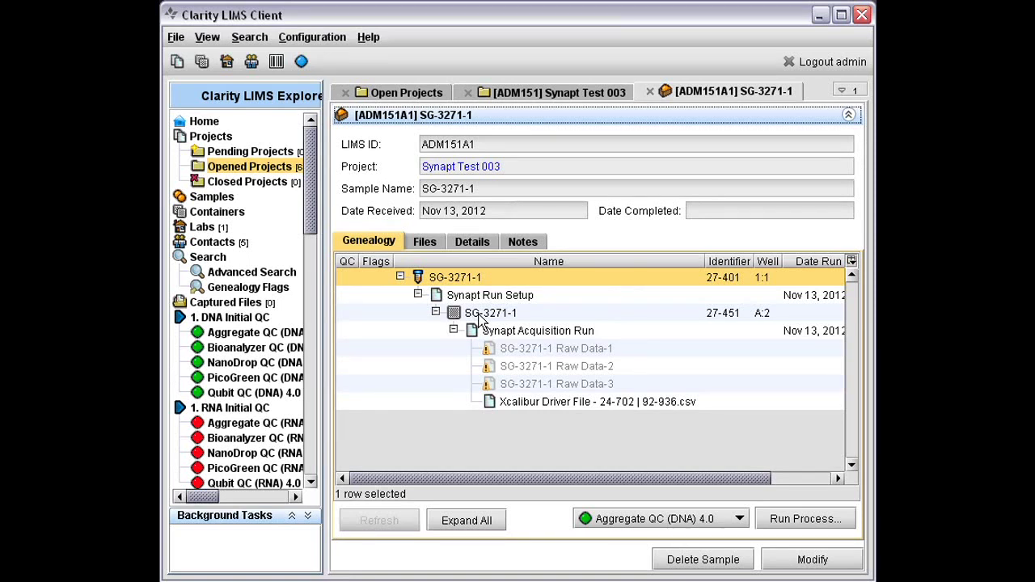
# Copy the LIMS ID of derived SG-3271-1 in container 27-451, well A:2, then return to Chrome
pyautogui.click(482, 315)
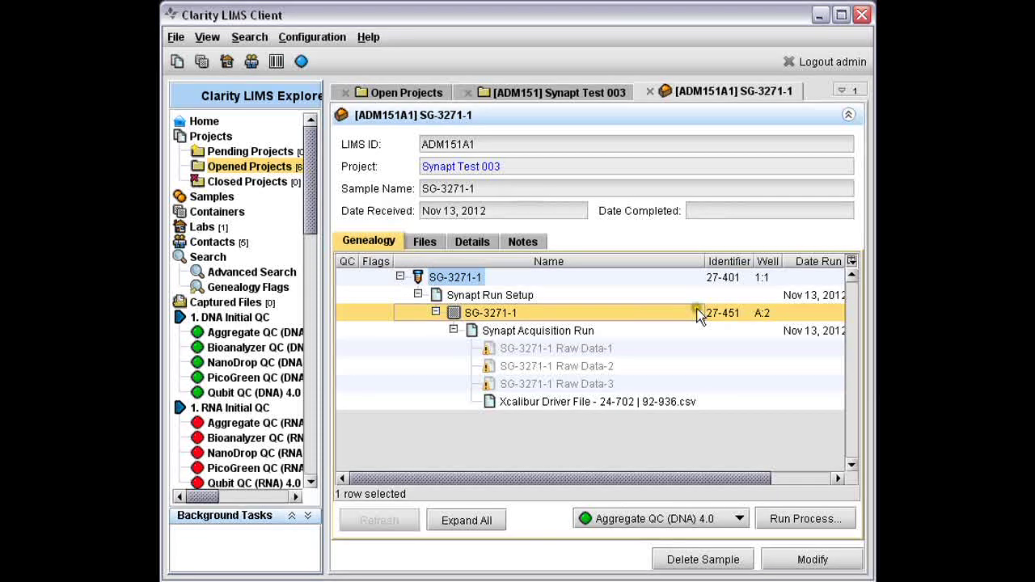
pyautogui.rightClick(637, 315)
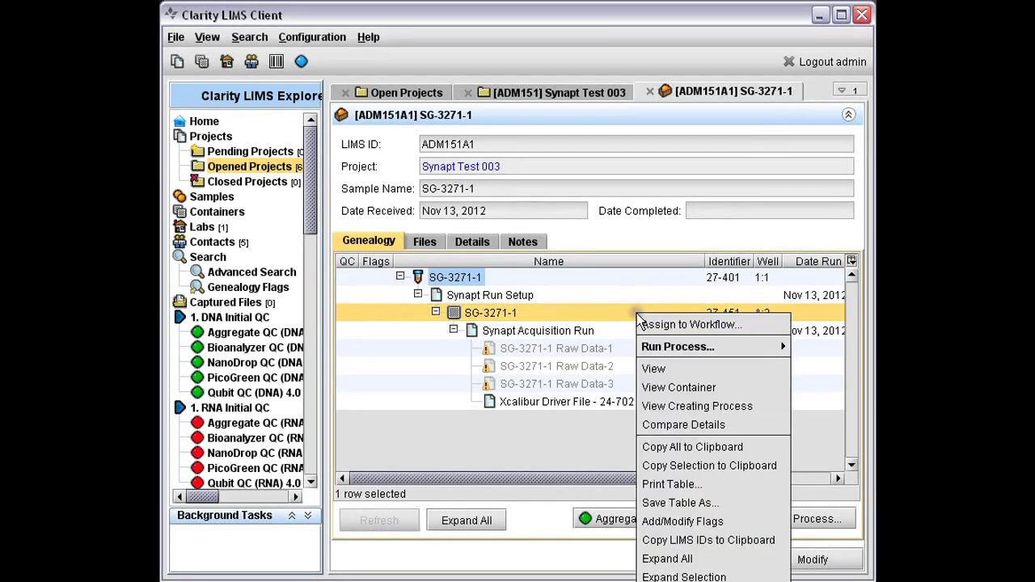
pyautogui.click(702, 540)
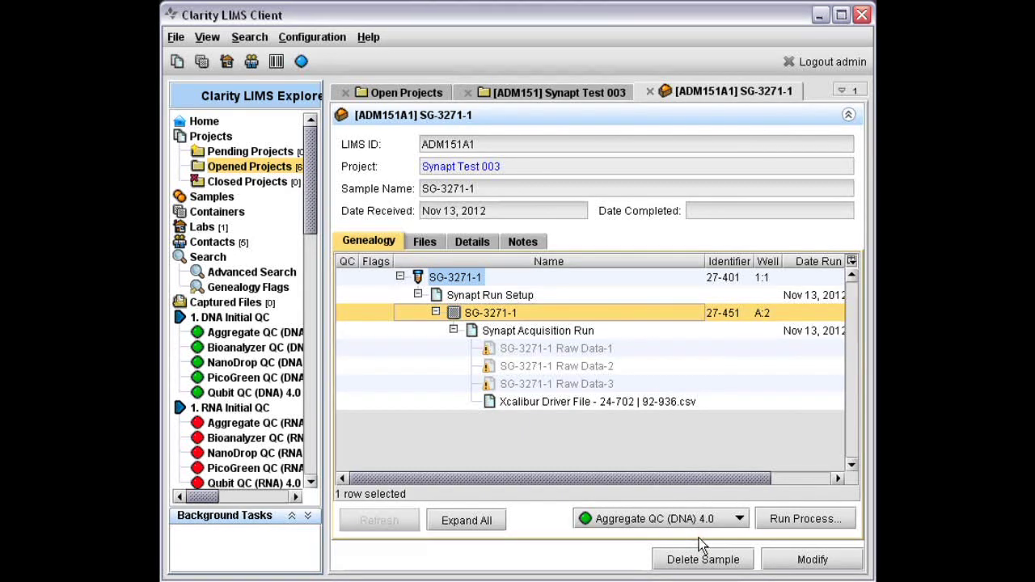
pyautogui.hotkey('alt', 'Tab')
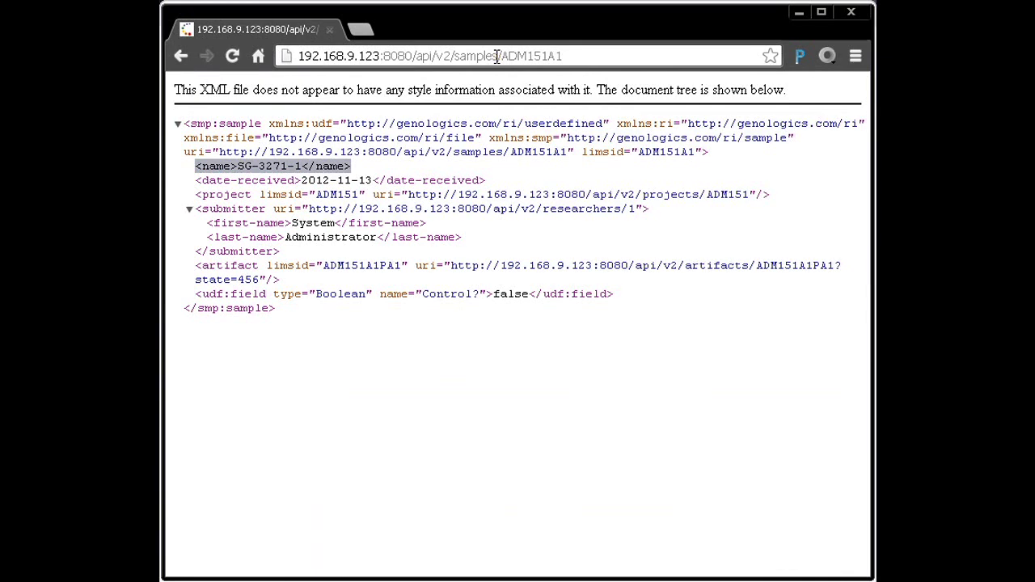
# Load the XML for artifact 2-901 via /artifacts/2-901 and highlight its A:2 well position
pyautogui.hotkey('alt', 'Left')
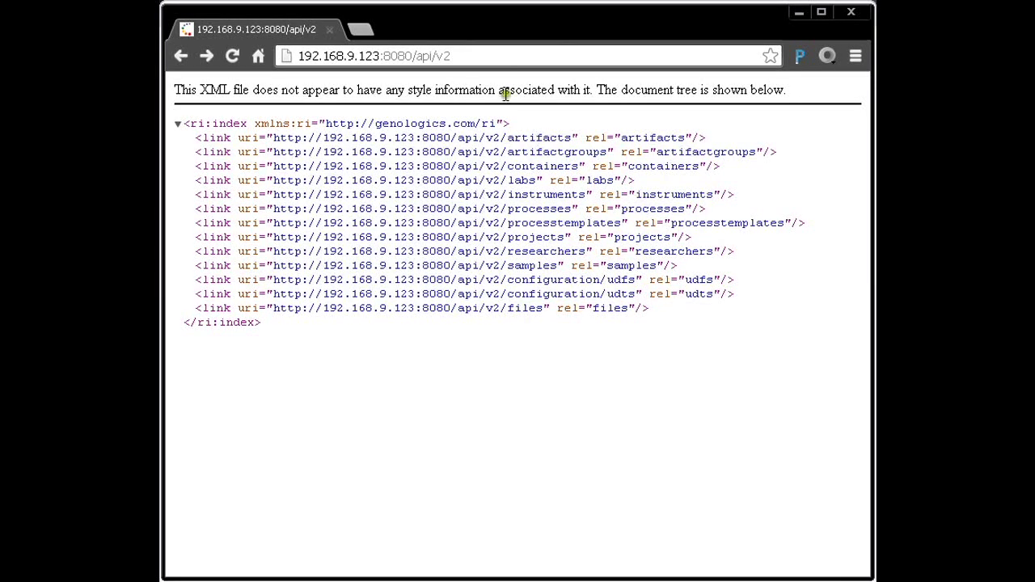
pyautogui.click(474, 55)
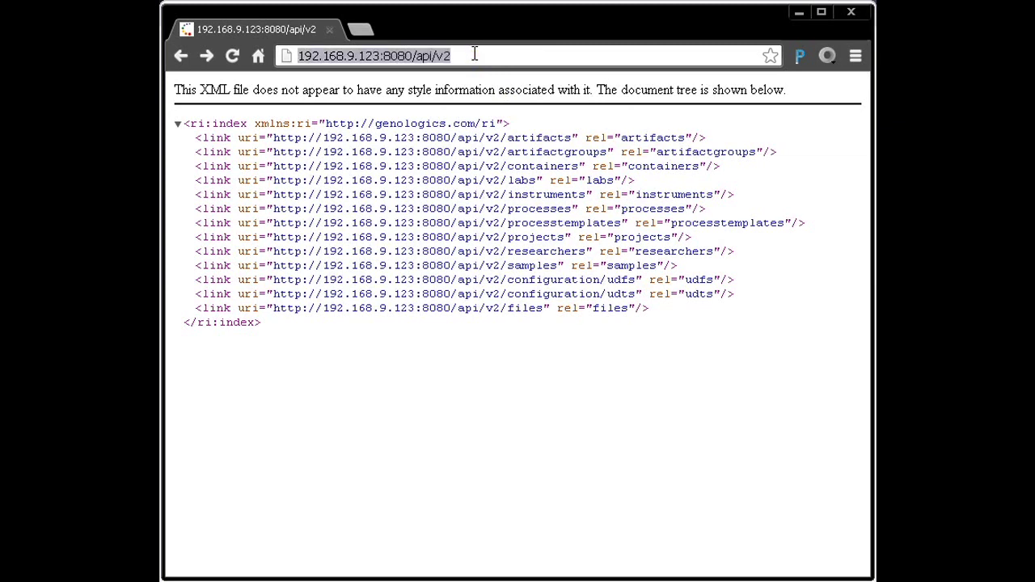
pyautogui.click(475, 55)
pyautogui.write('/a')
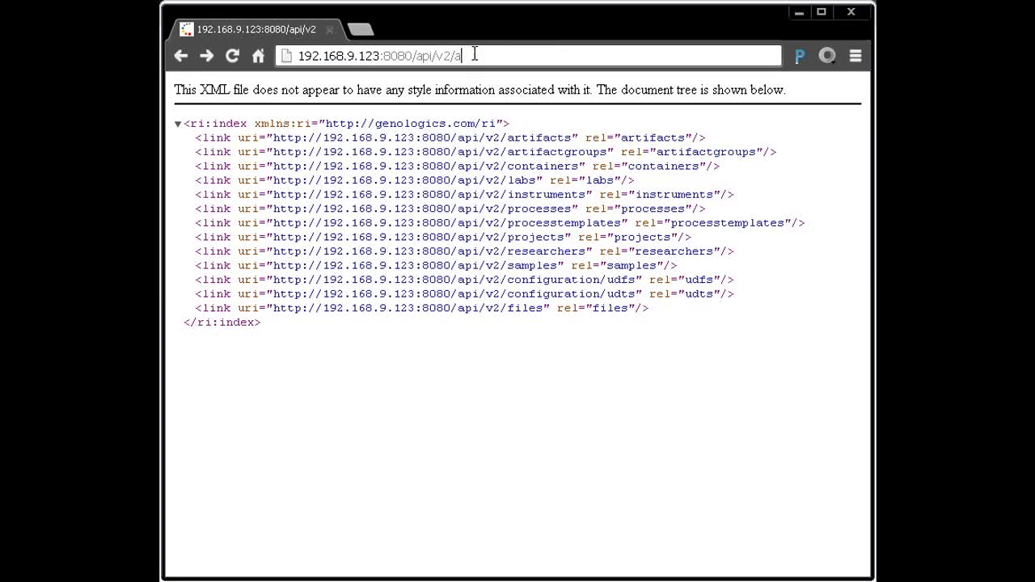
pyautogui.write('rtifacts/2-901')
pyautogui.press('Return')
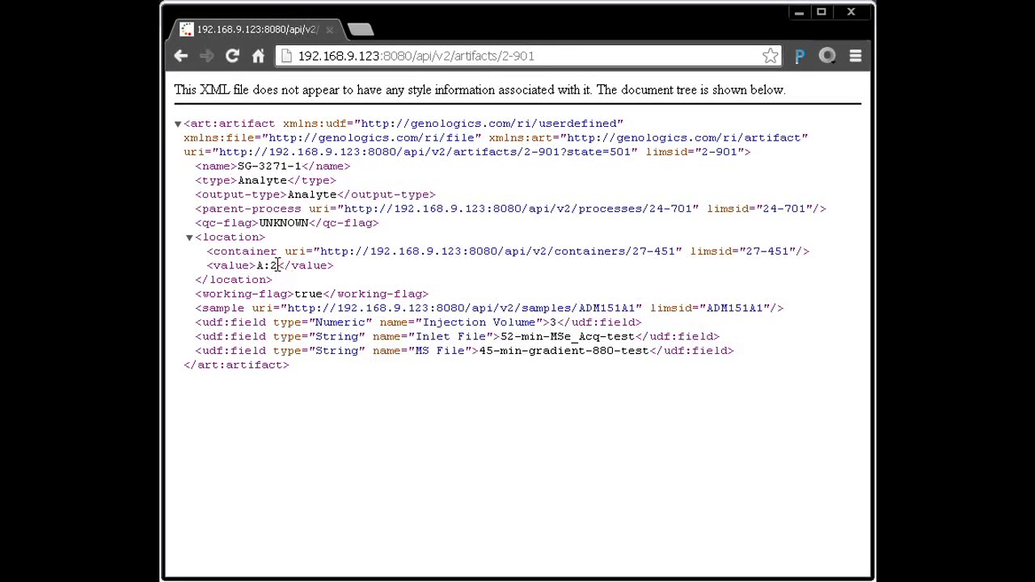
pyautogui.moveTo(278, 265); pyautogui.dragTo(260, 264)
# Highlight the artifact's Analyte type, then switch back to the Clarity LIMS Client
pyautogui.doubleClick(261, 181)
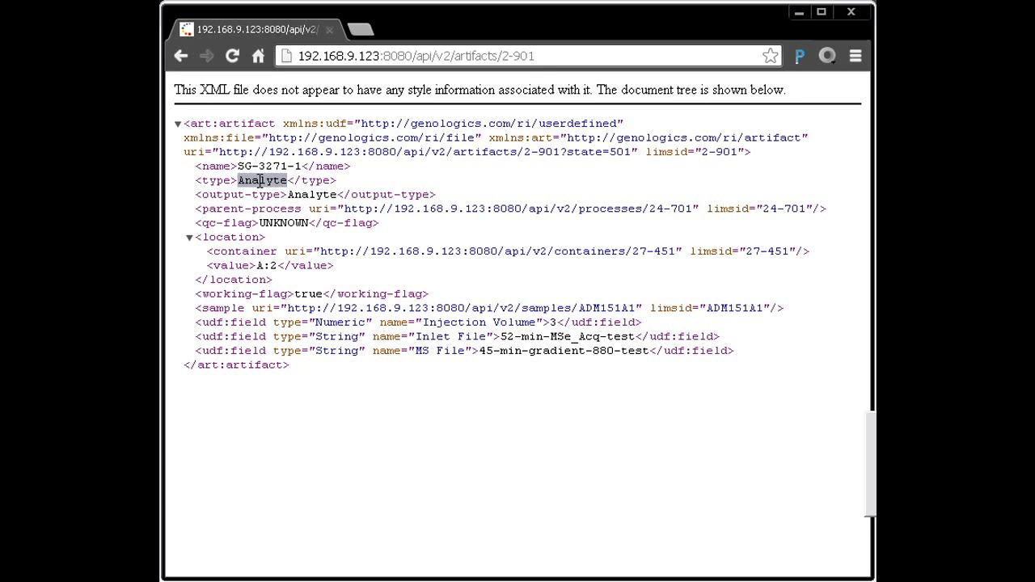
pyautogui.hotkey('alt', 'Tab')
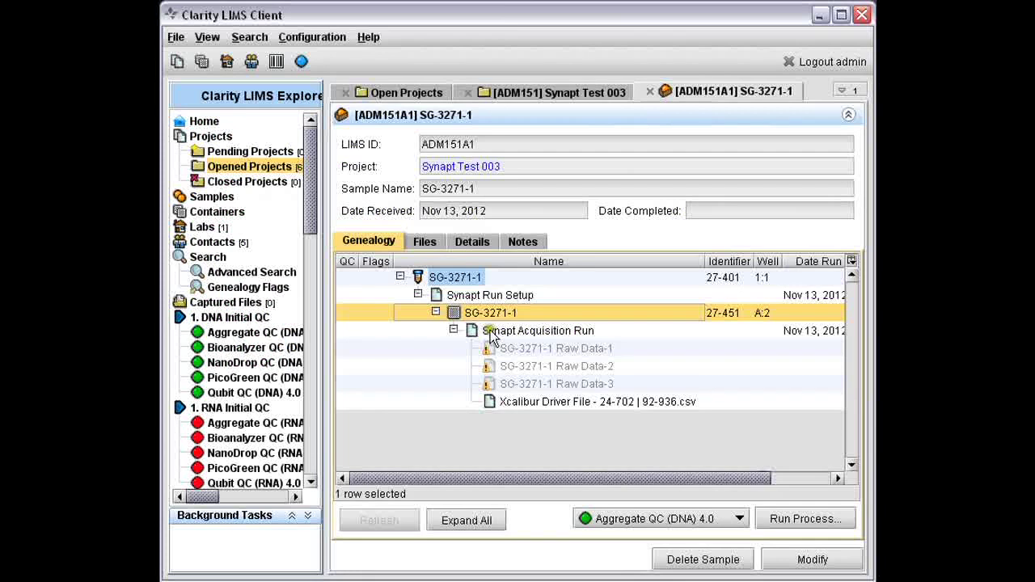
# Check the Xcalibur Driver File result file's (92-936) actions, then return to the browser's XML view
pyautogui.click(516, 408)
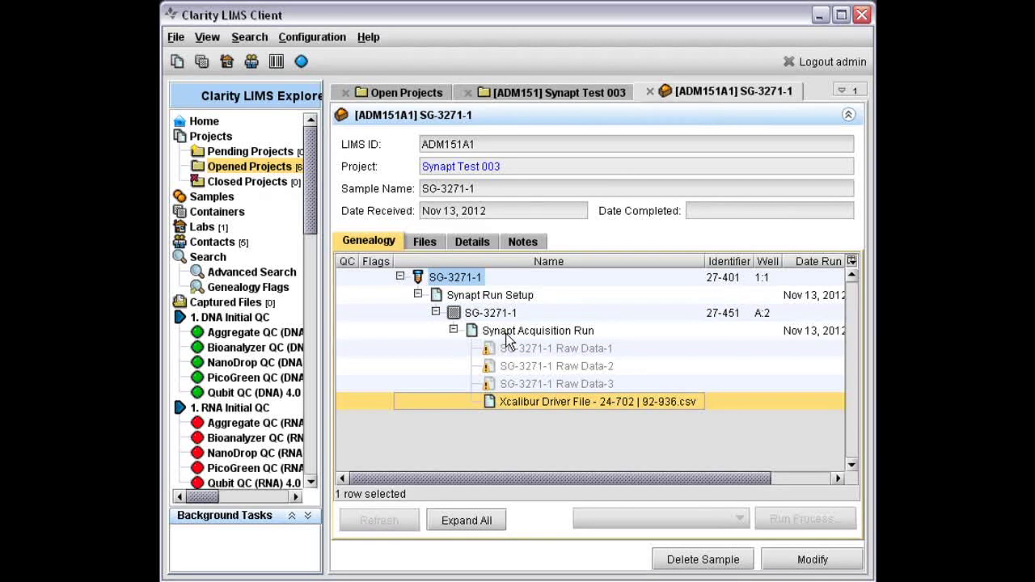
pyautogui.rightClick(499, 402)
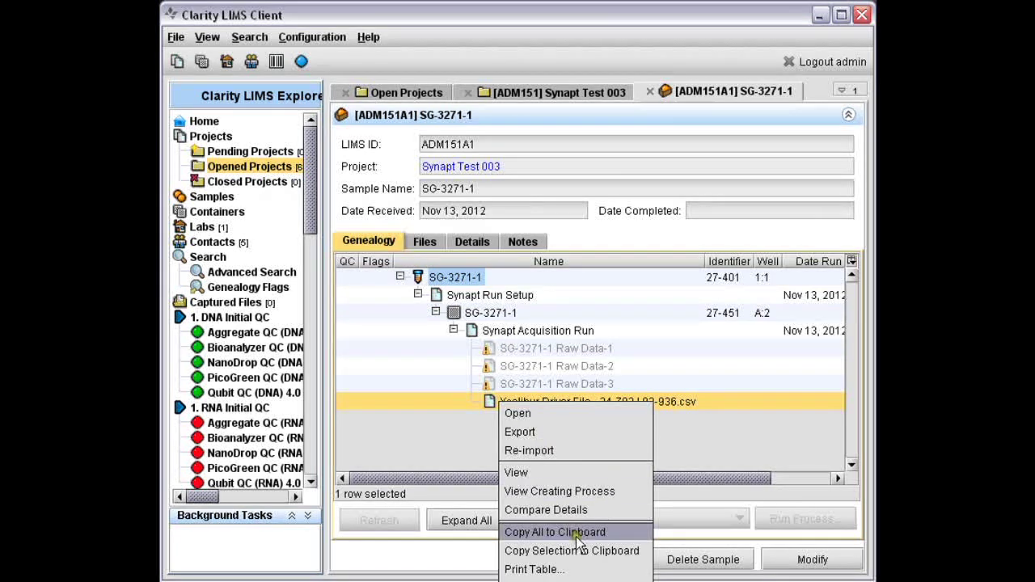
pyautogui.press('Escape')
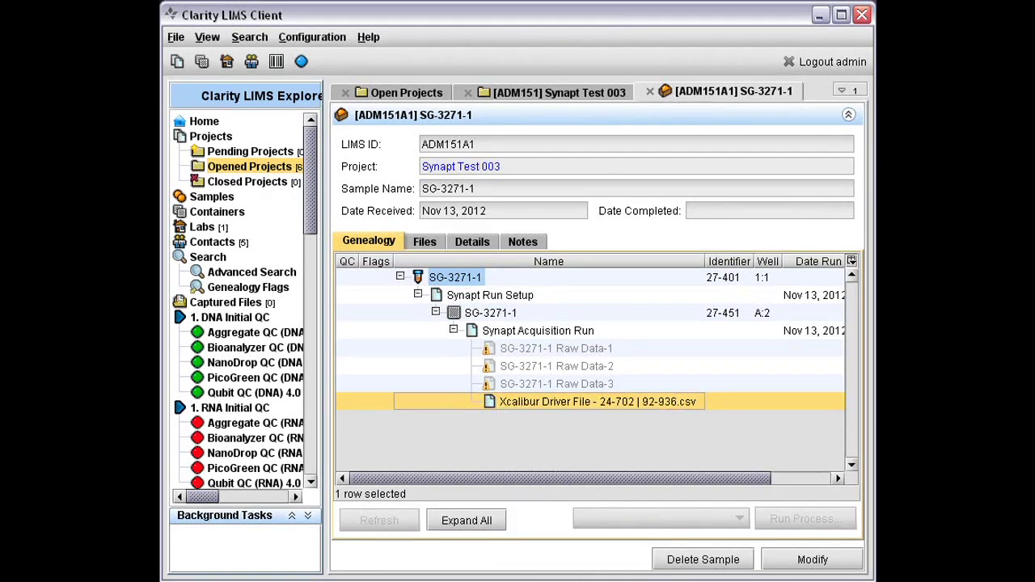
pyautogui.hotkey('alt', 'Tab')
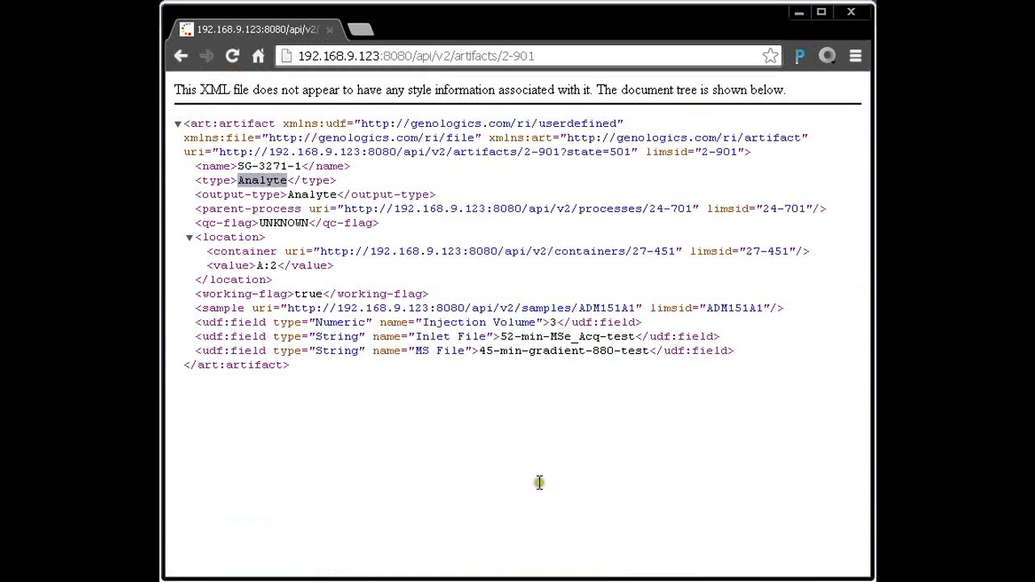
# Load artifact 92-936's XML and highlight its Xcalibur Driver File - 24-702 name and ResultFile type
pyautogui.click(542, 57)
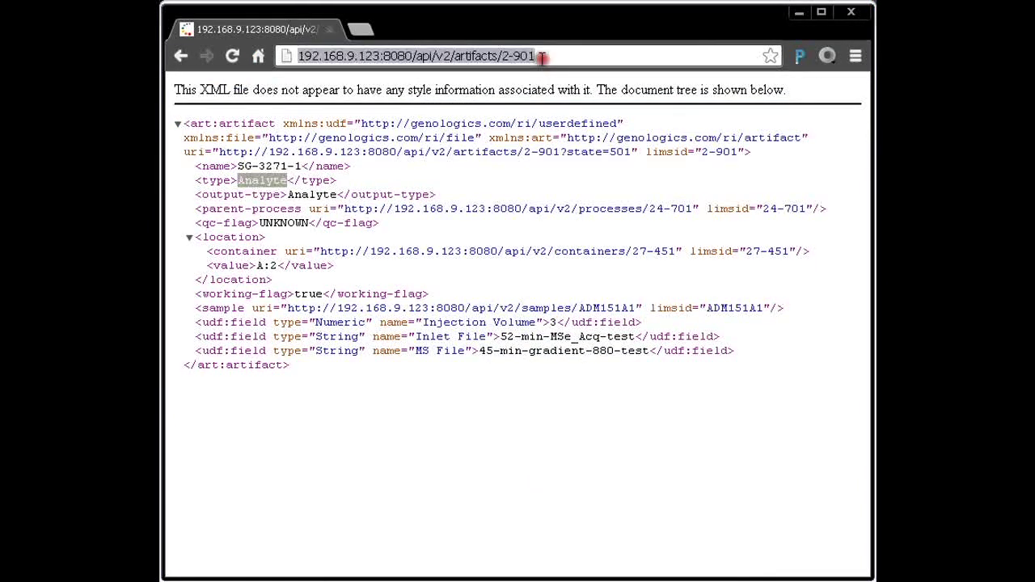
pyautogui.click(542, 58)
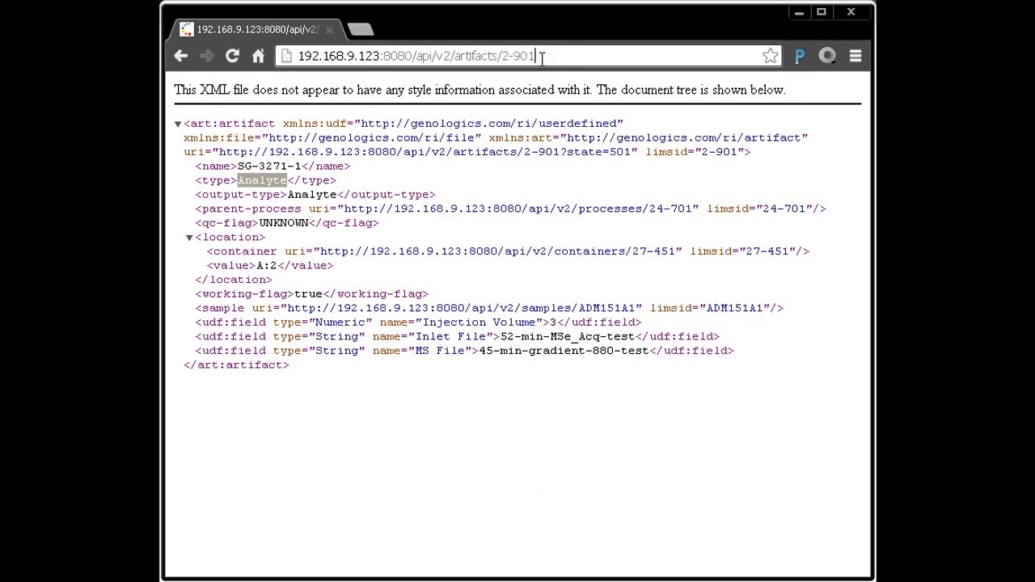
pyautogui.press('BackSpace')
pyautogui.press('BackSpace')
pyautogui.press('BackSpace')
pyautogui.press('BackSpace')
pyautogui.press('BackSpace')
pyautogui.write('92-936')
pyautogui.press('Return')
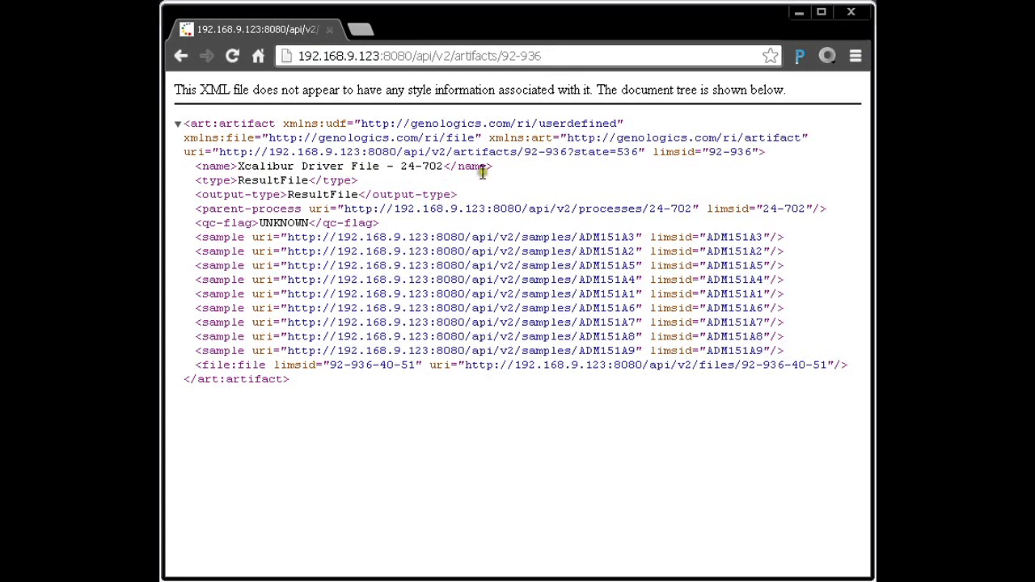
pyautogui.moveTo(499, 169); pyautogui.dragTo(203, 166)
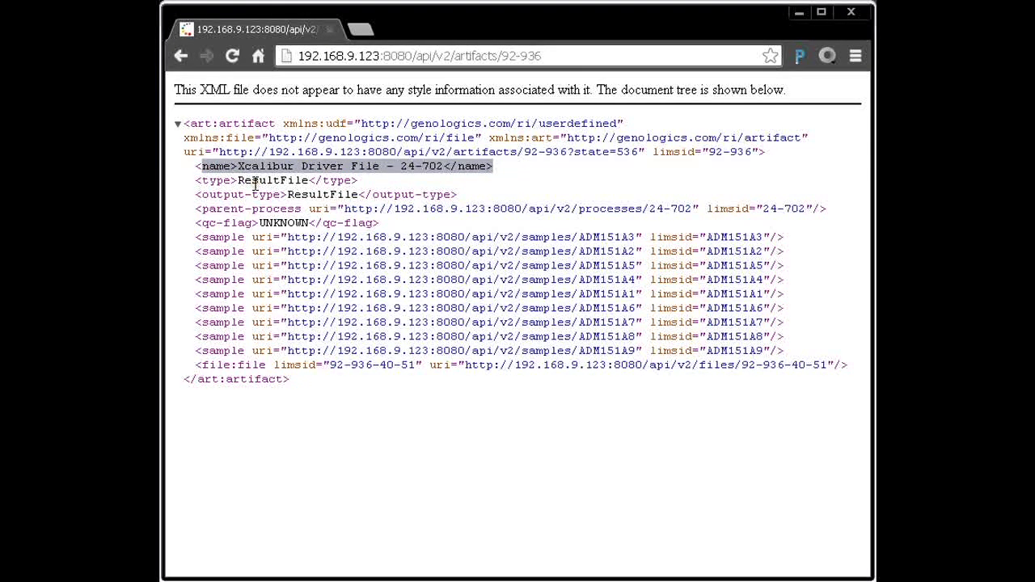
pyautogui.doubleClick(255, 181)
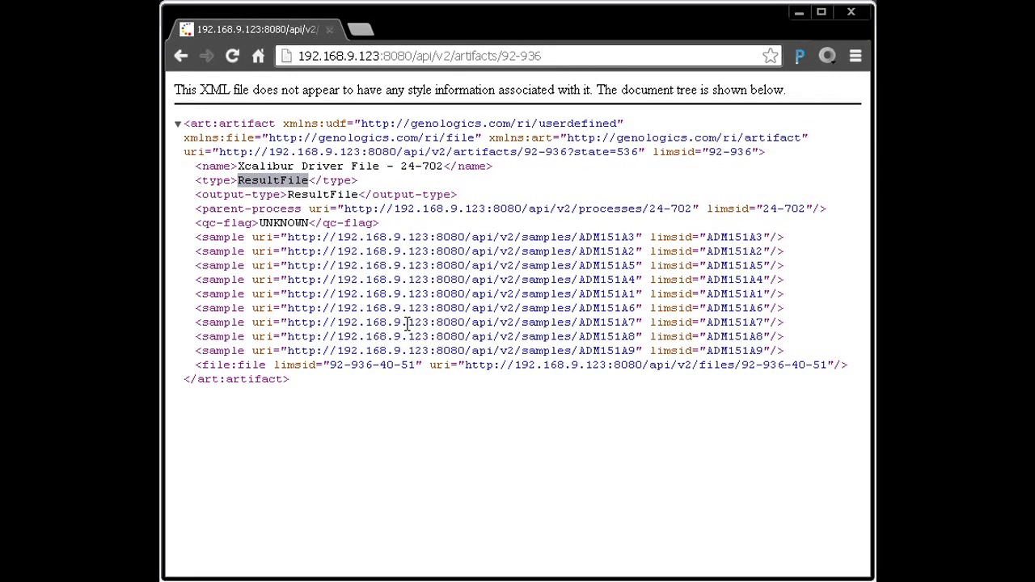
# Copy the Synapt Acquisition Run's LIMS ID from the SG-3271-1 genealogy tree to the clipboard
pyautogui.hotkey('alt', 'Tab')
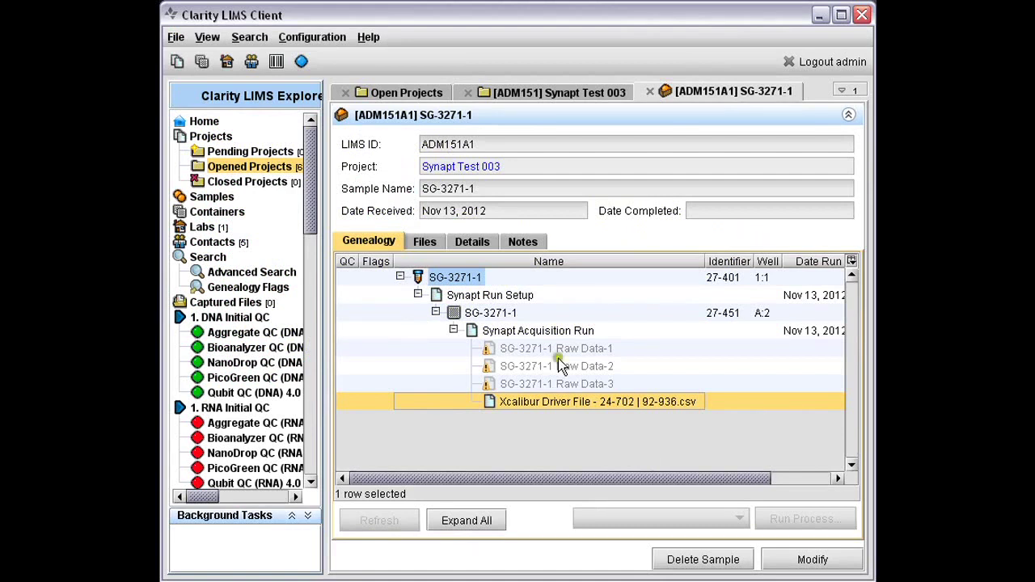
pyautogui.click(532, 334)
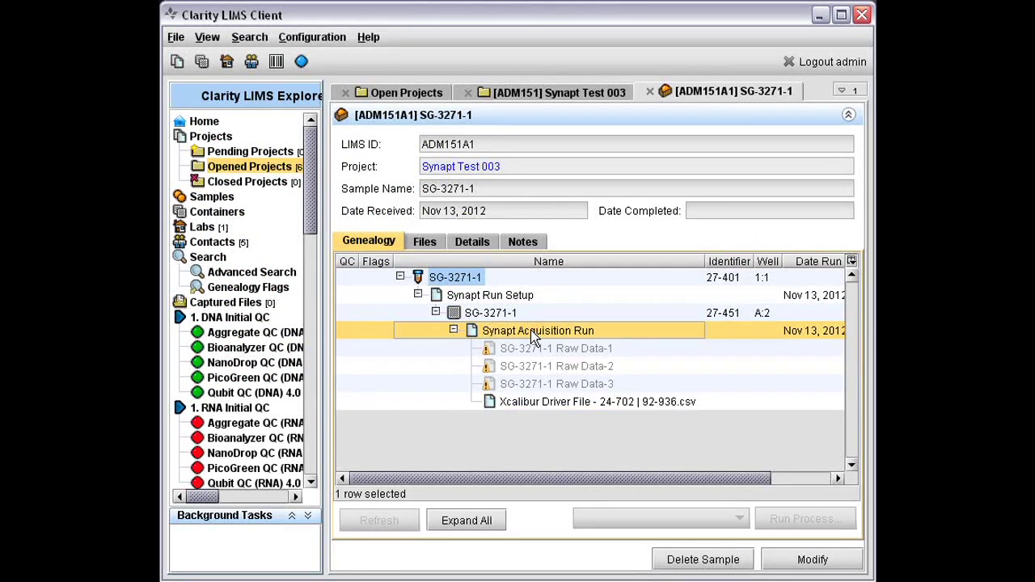
pyautogui.click(493, 314)
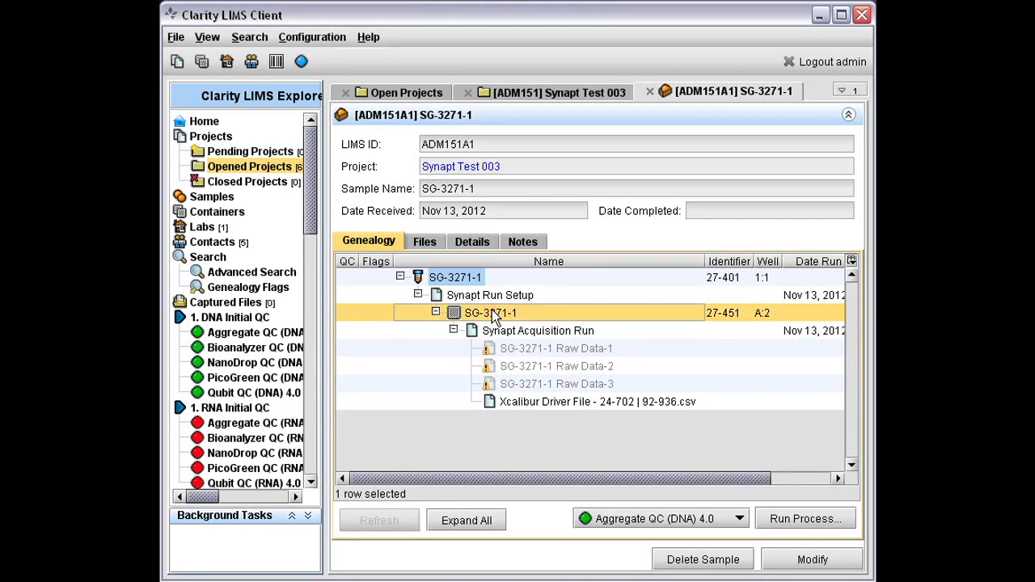
pyautogui.click(527, 331)
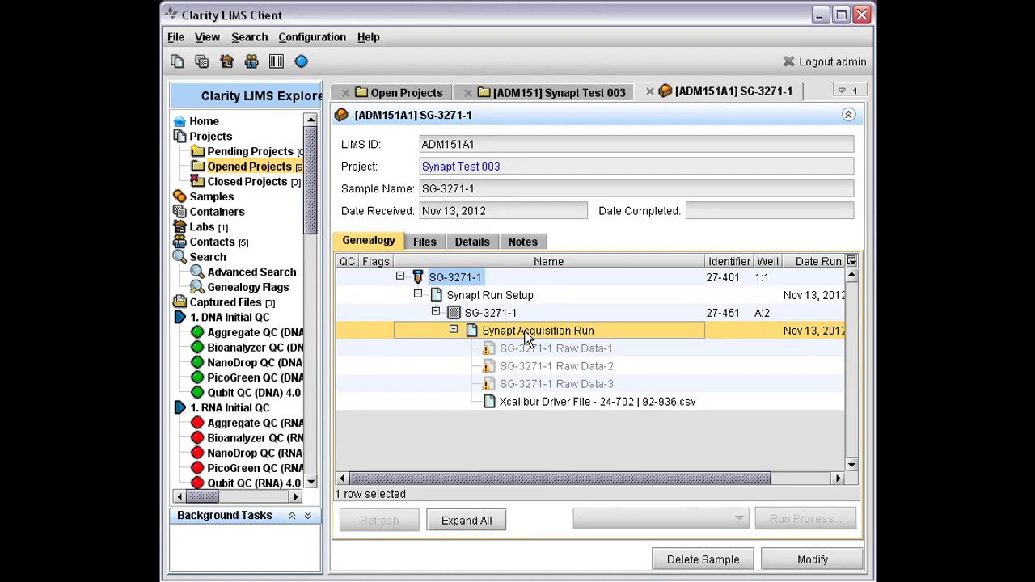
pyautogui.click(531, 404)
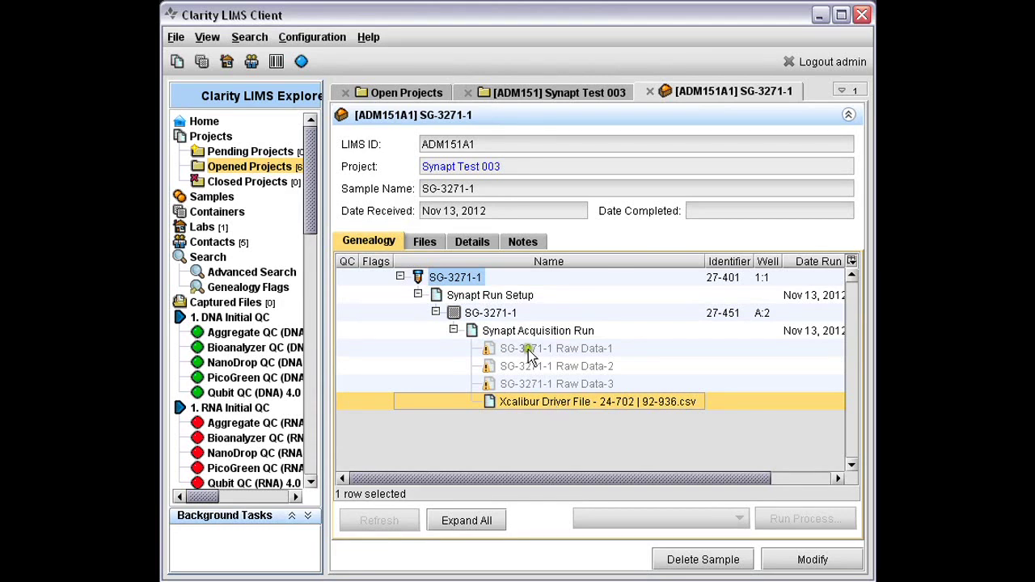
pyautogui.click(526, 332)
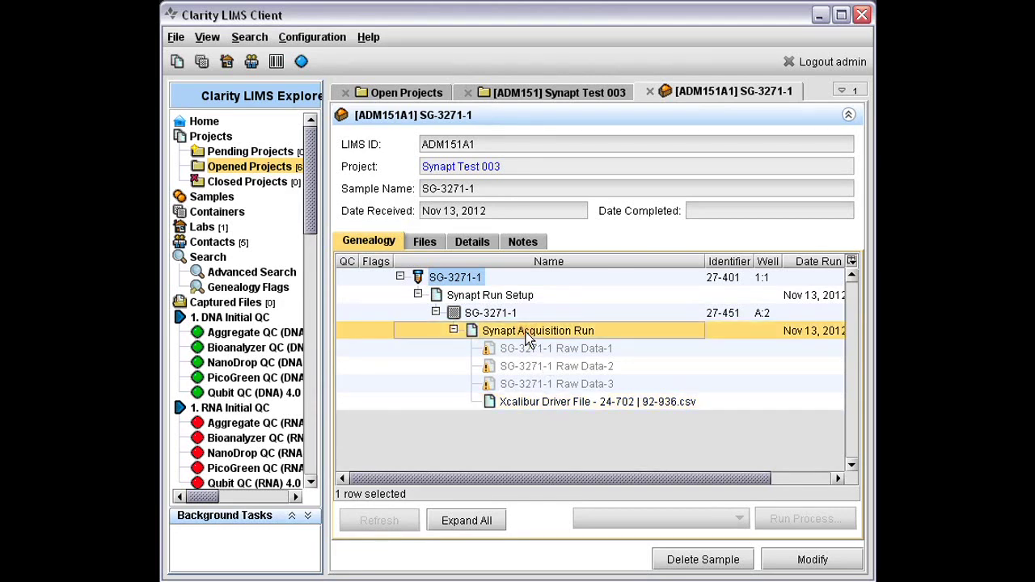
pyautogui.rightClick(526, 332)
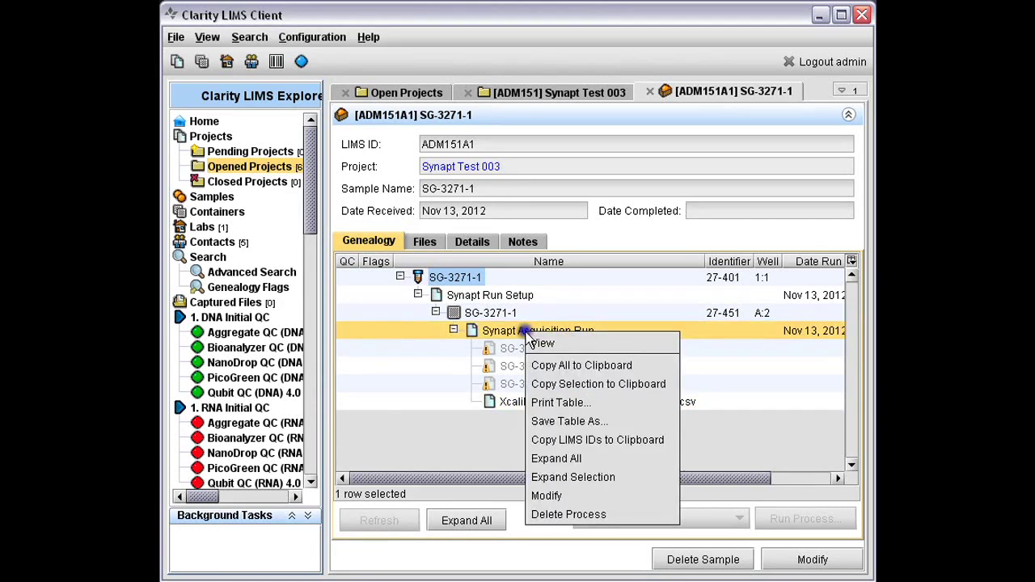
pyautogui.click(568, 438)
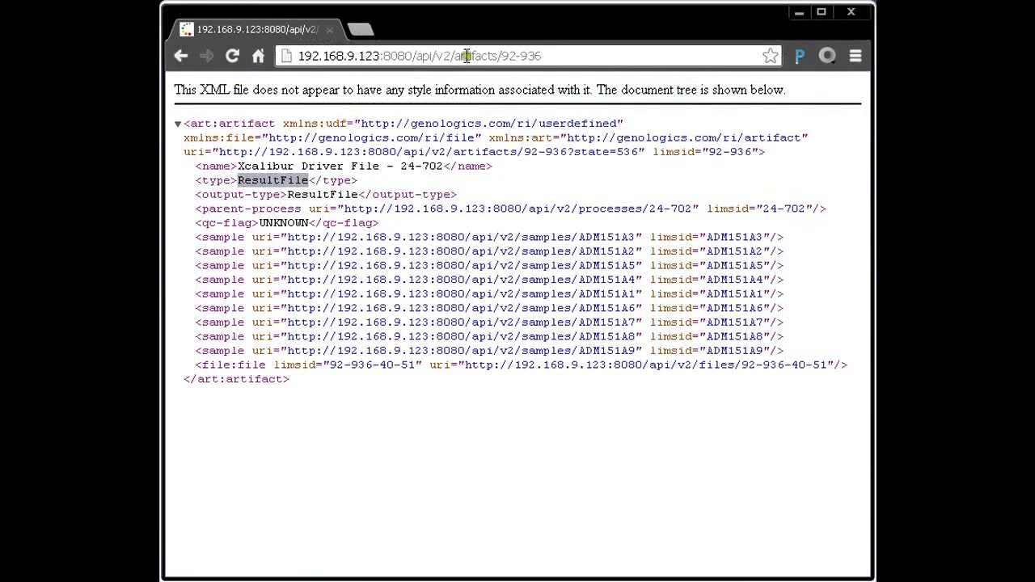
# Replace artifacts/92-936 with processes/24-702 in the API URL to load the process XML
pyautogui.click(463, 55)
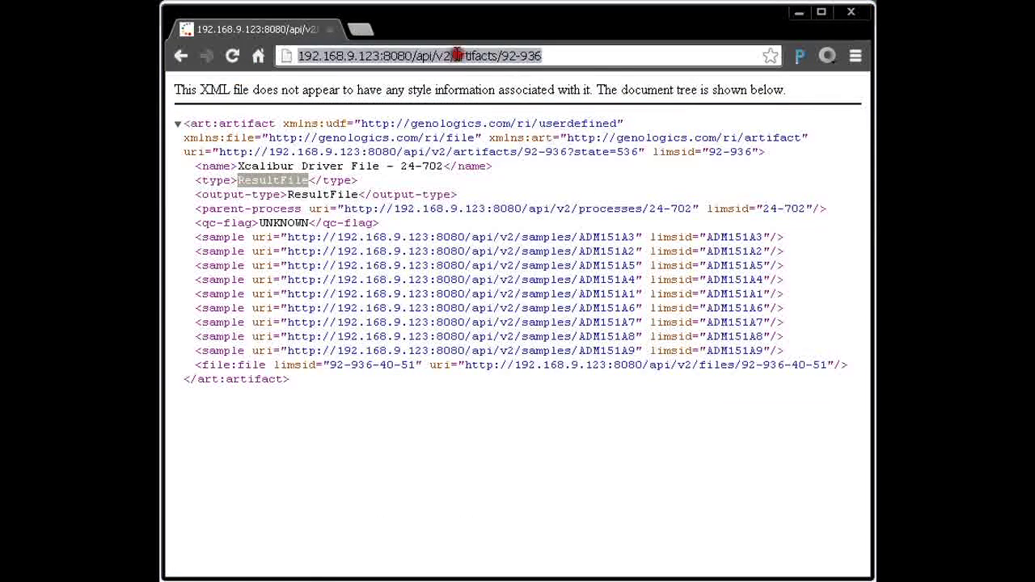
pyautogui.click(555, 55)
pyautogui.press('BackSpace')
pyautogui.press('BackSpace')
pyautogui.press('BackSpace')
pyautogui.press('BackSpace')
pyautogui.press('BackSpace')
pyautogui.press('BackSpace')
pyautogui.press('BackSpace')
pyautogui.press('BackSpace')
pyautogui.press('BackSpace')
pyautogui.press('BackSpace')
pyautogui.press('BackSpace')
pyautogui.press('BackSpace')
pyautogui.press('BackSpace')
pyautogui.press('BackSpace')
pyautogui.press('BackSpace')
pyautogui.press('BackSpace')
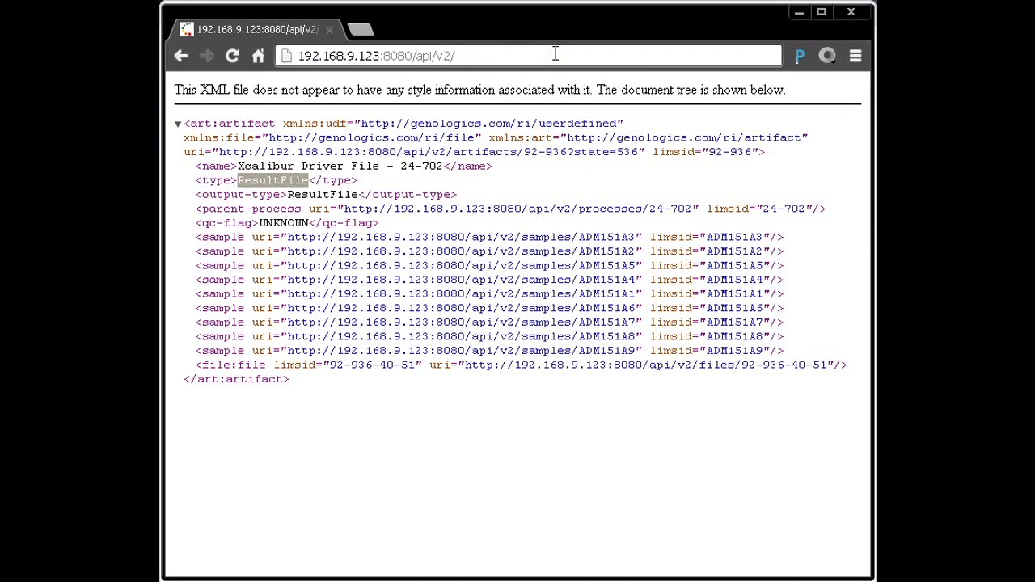
pyautogui.write('processes/24-702')
pyautogui.press('Return')
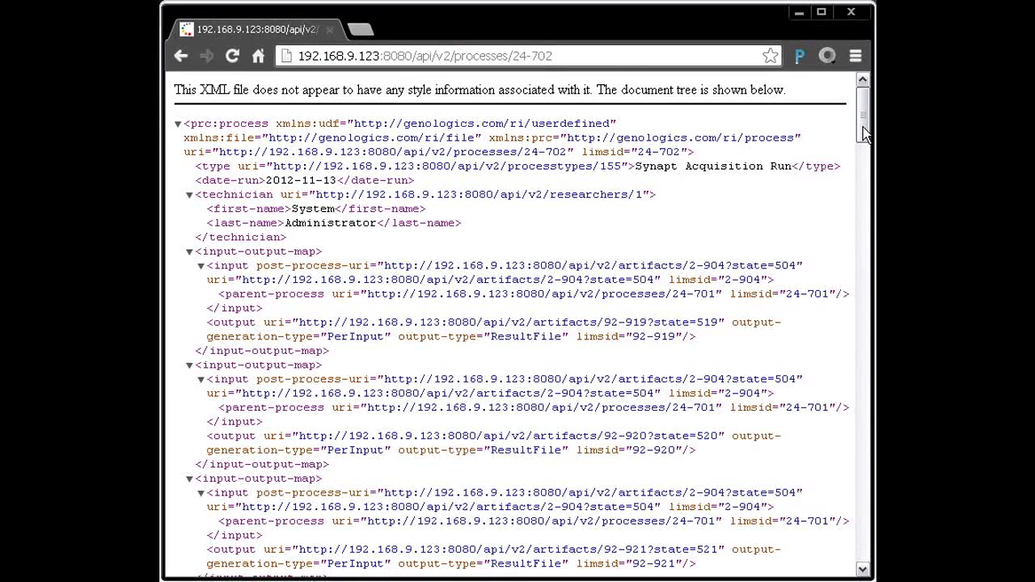
pyautogui.click(863, 127)
# Scroll to the bottom of process 24-702's XML to check its run fields, then return to the LIMS client
pyautogui.moveTo(863, 127); pyautogui.dragTo(862, 105)
pyautogui.moveTo(862, 123); pyautogui.dragTo(865, 566)
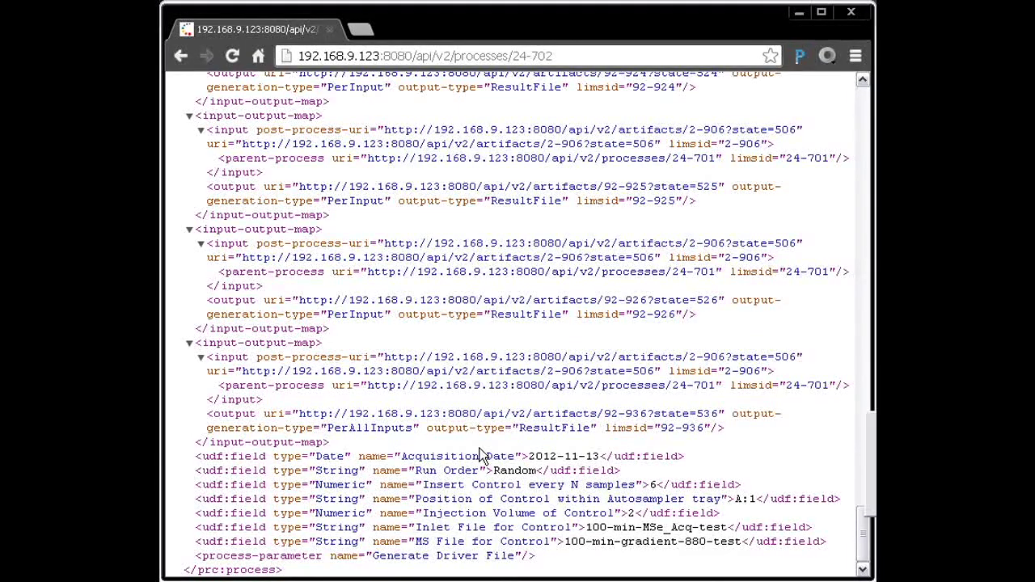
pyautogui.hotkey('alt', 'Tab')
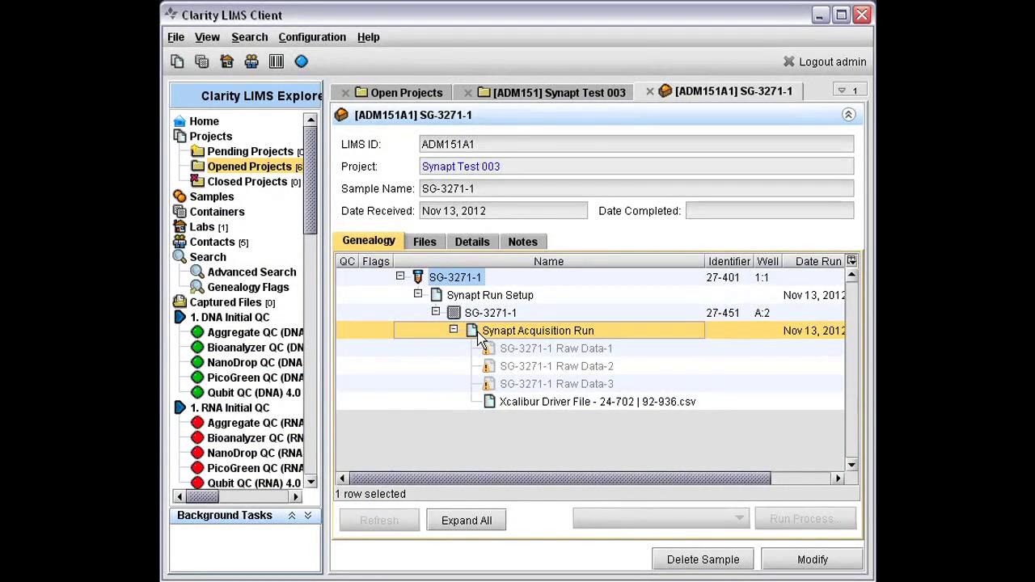
# Select the SG-3271-1 analyte row in the genealogy tree and bring up its context menu
pyautogui.click(437, 276)
pyautogui.rightClick(437, 276)
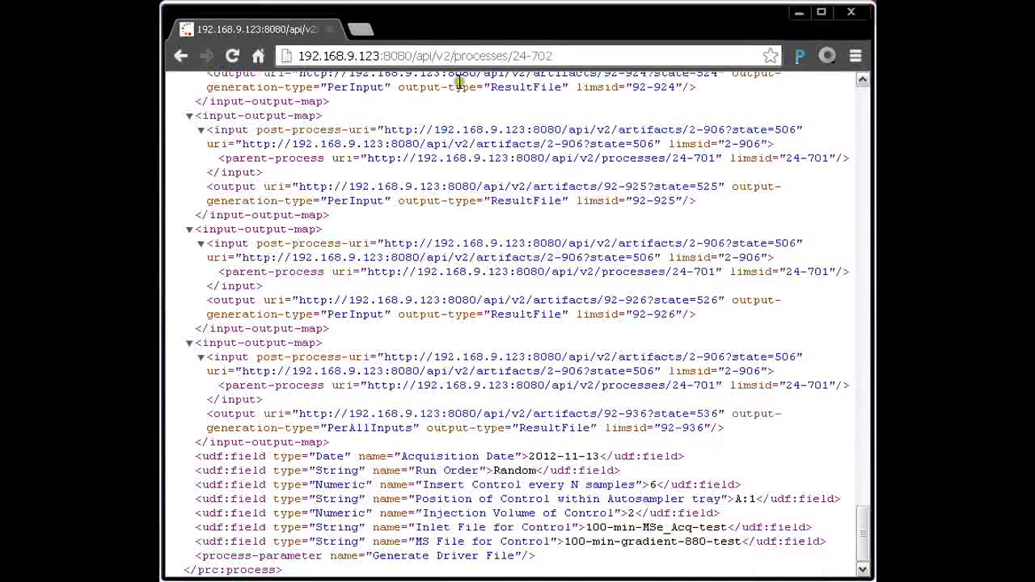
pyautogui.click(465, 55)
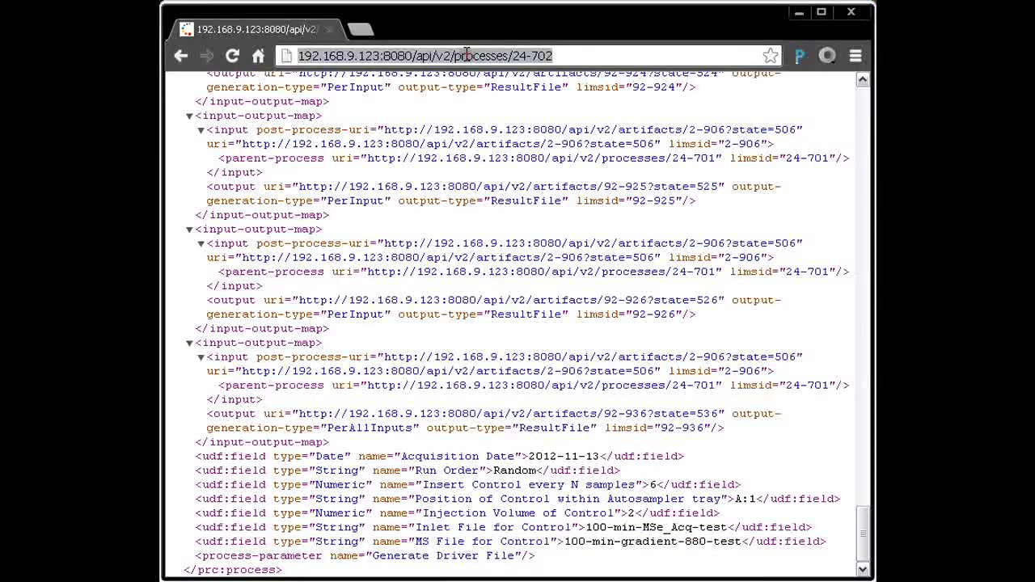